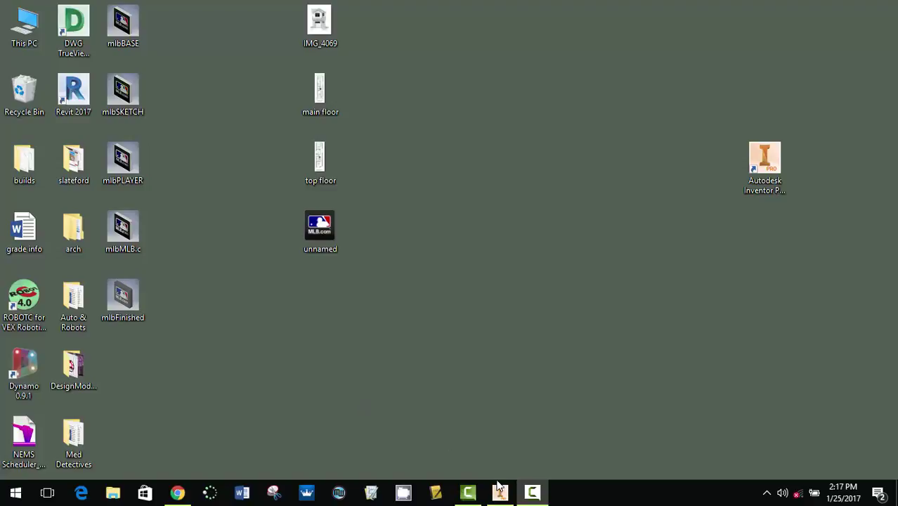
- View the MLB.com logo picture stored as unnamed on the desktop and close the viewer
double_click(319, 234)
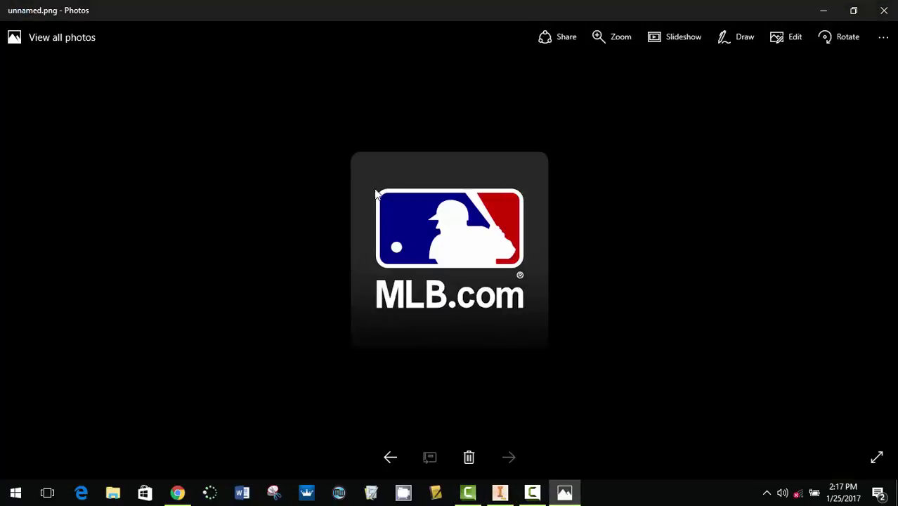
left_click(883, 11)
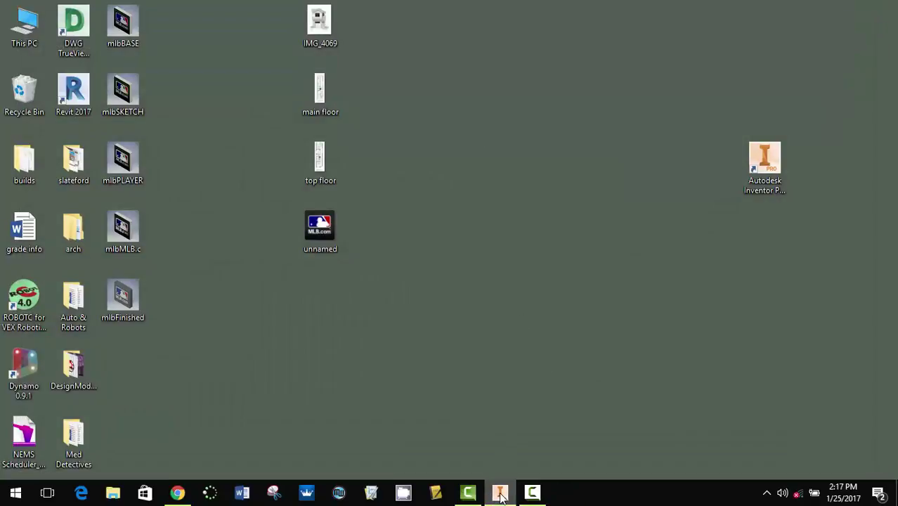
- Switch to Inventor and examine the finished mlbFinished logo part from several angles, including the front and home views
left_click(500, 495)
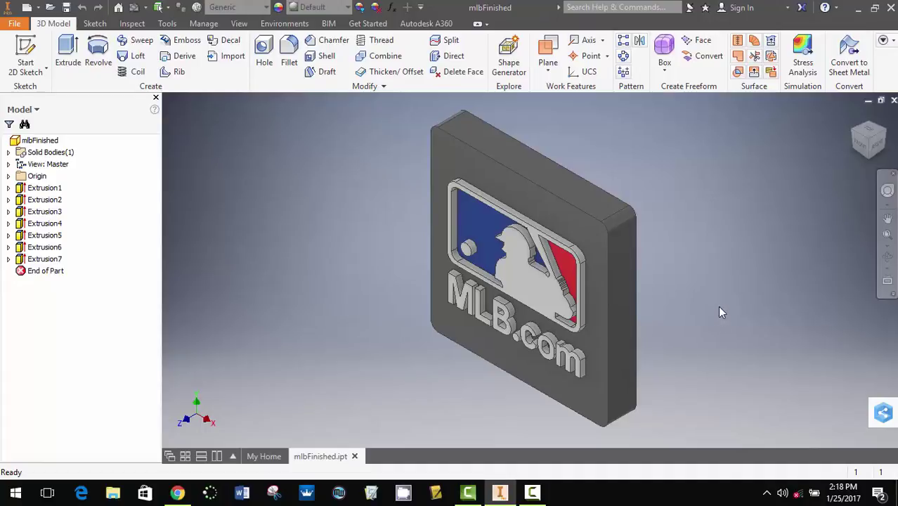
left_click(888, 259)
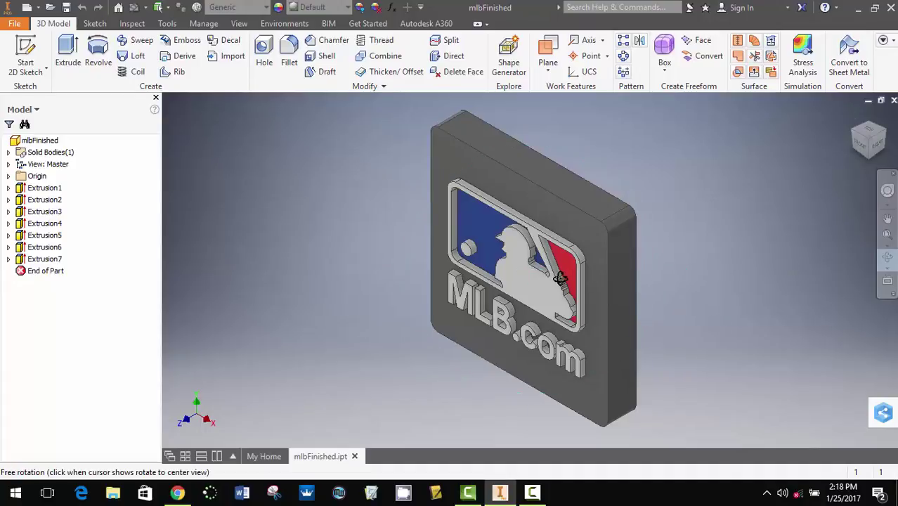
left_click_drag(560, 277, 417, 237)
left_click_drag(584, 289, 727, 254)
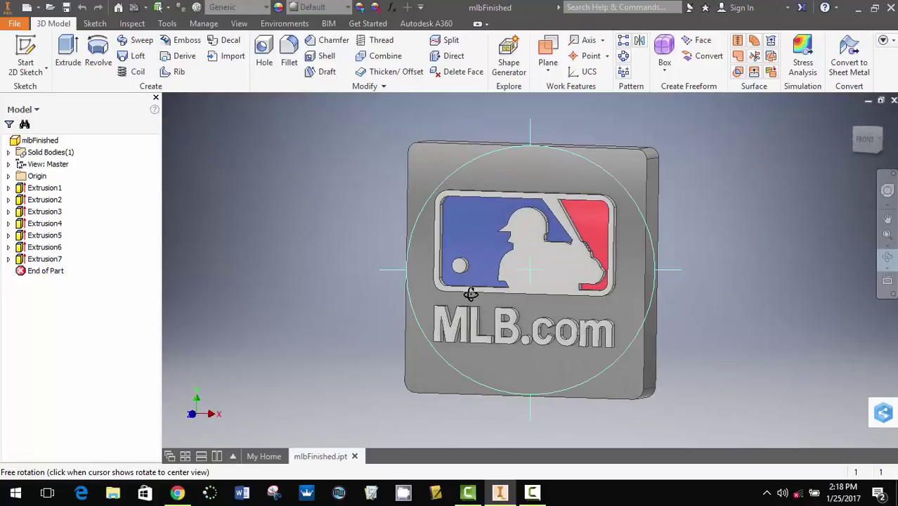
left_click_drag(471, 295, 581, 267)
scroll(726, 227, "down", 3)
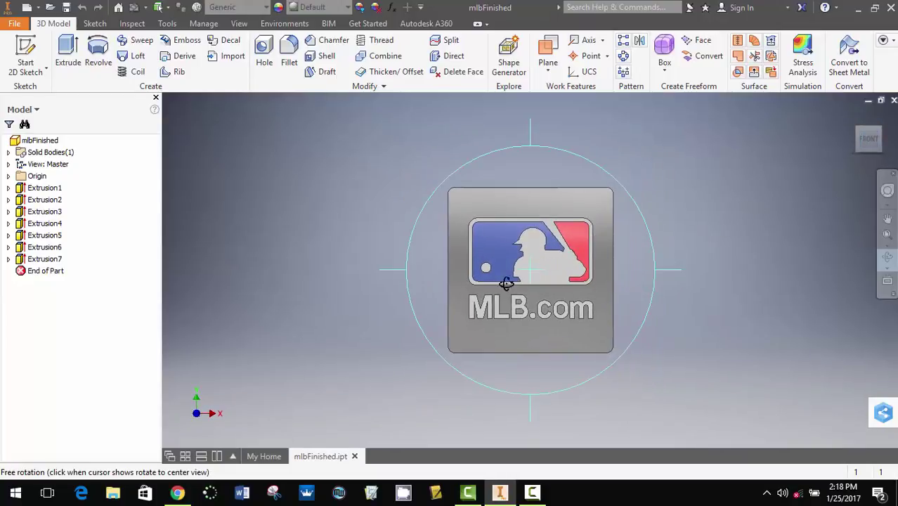
key("Escape")
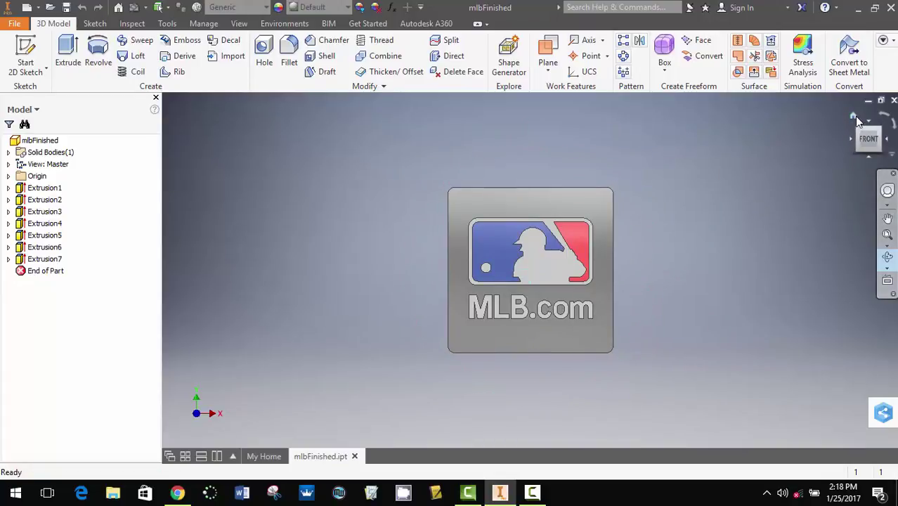
left_click(853, 117)
key("F4")
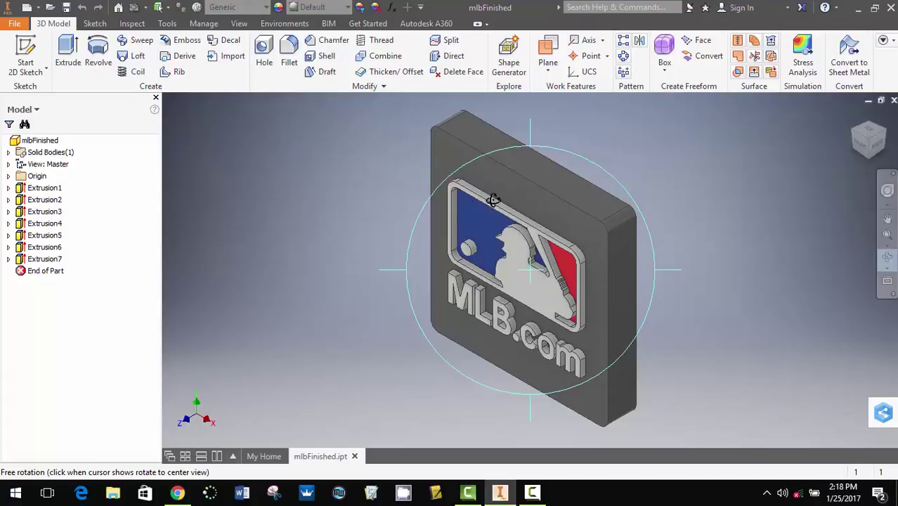
left_click(858, 9)
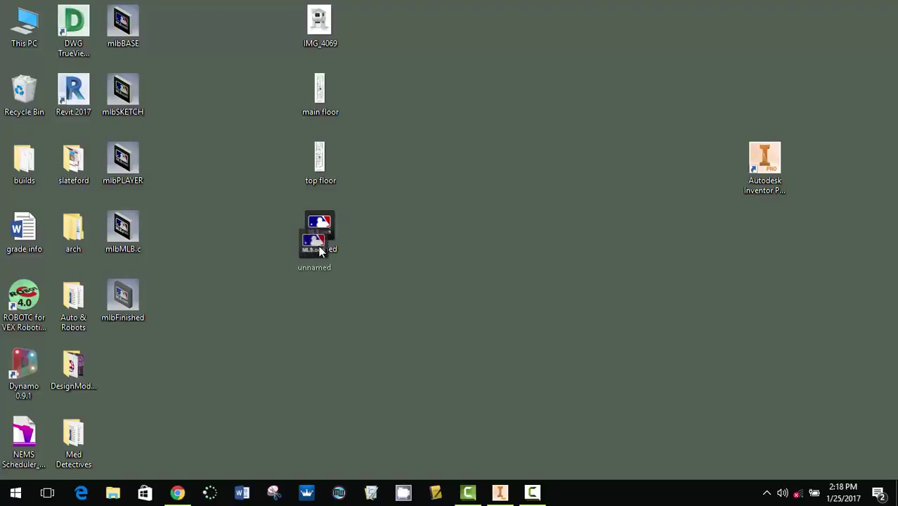
left_click_drag(321, 250, 274, 279)
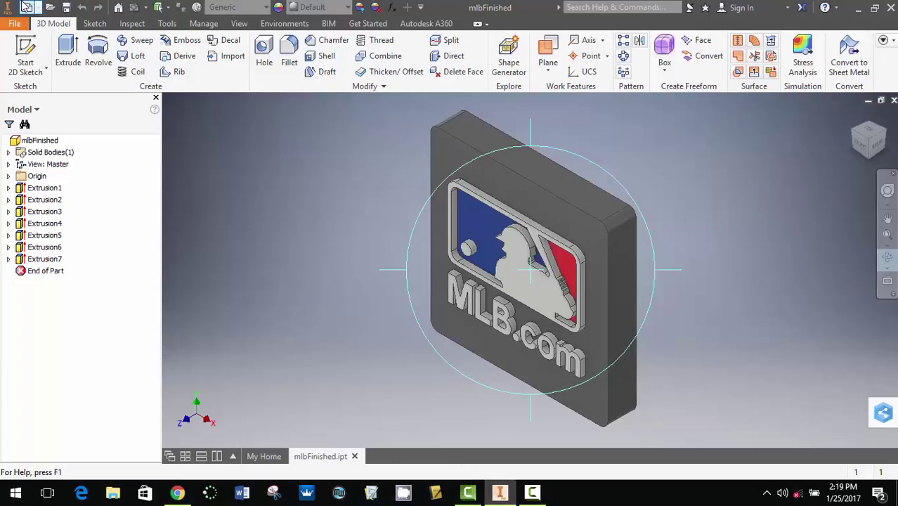
- Create a new part and start a 2D sketch on the front (XY) origin plane
left_click(119, 8)
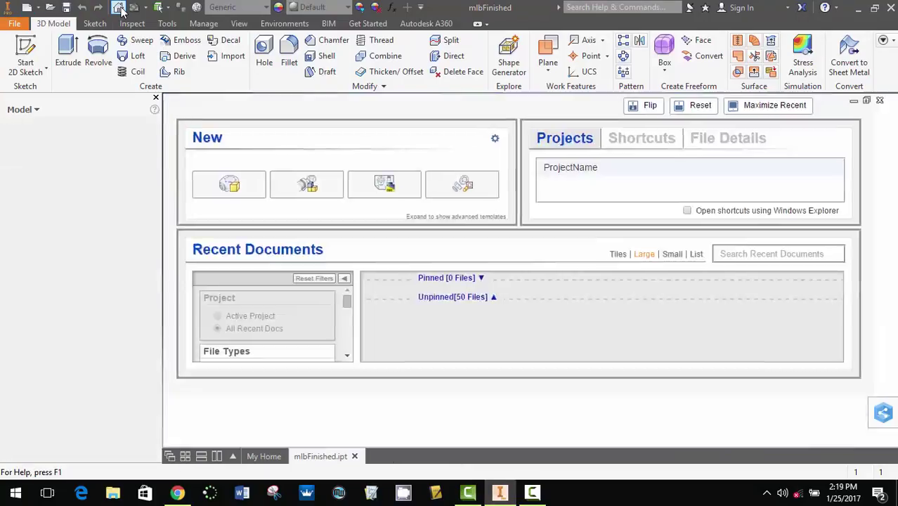
left_click(239, 197)
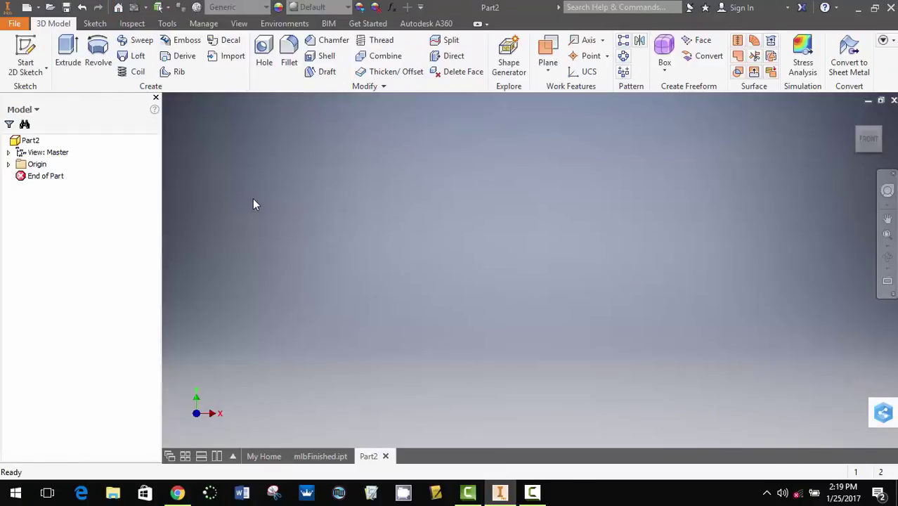
left_click(26, 46)
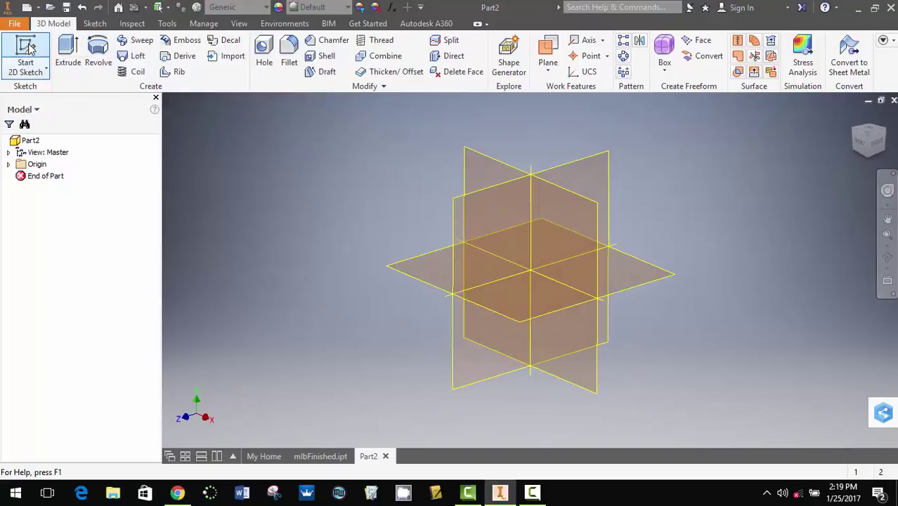
left_click(493, 170)
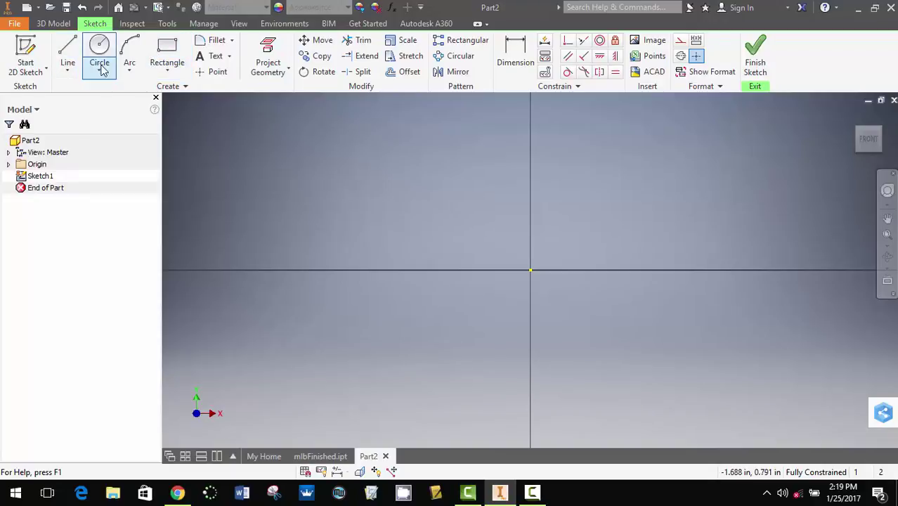
- Load the PNG image unnamed from the Desktop for insertion into the sketch
left_click(654, 41)
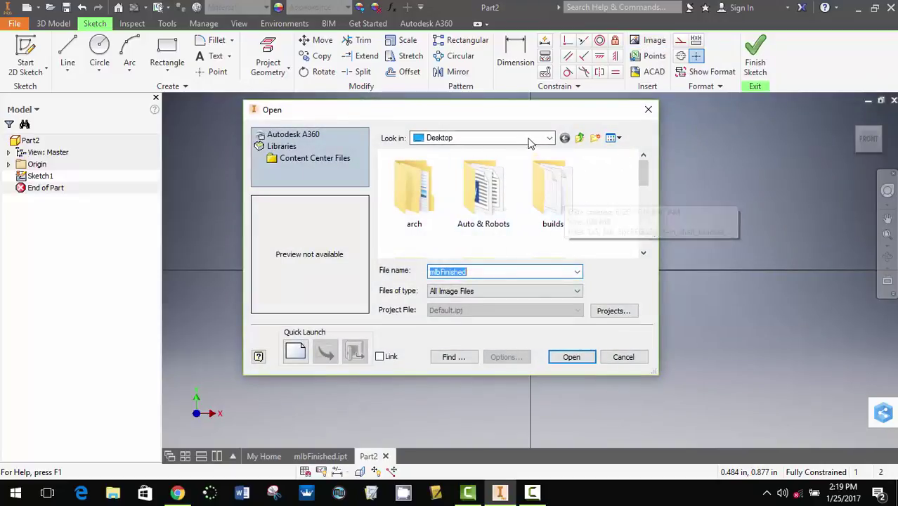
left_click(462, 138)
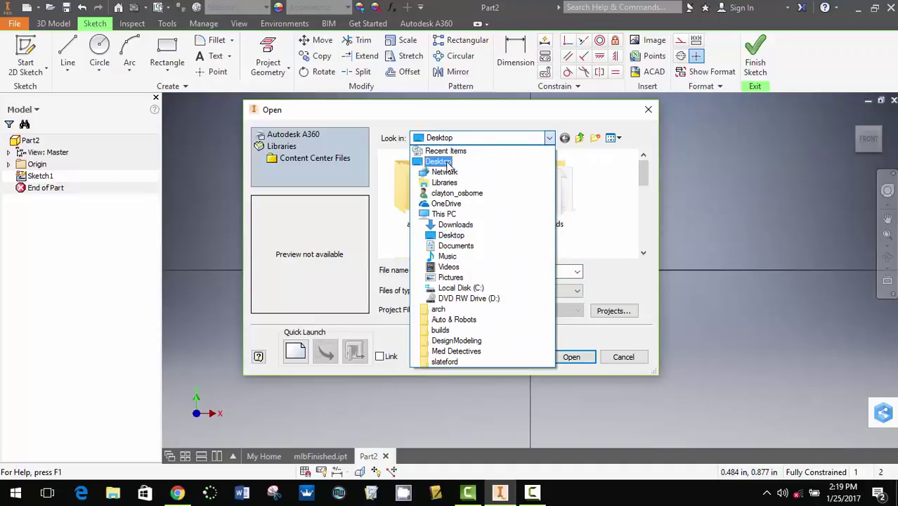
left_click(447, 164)
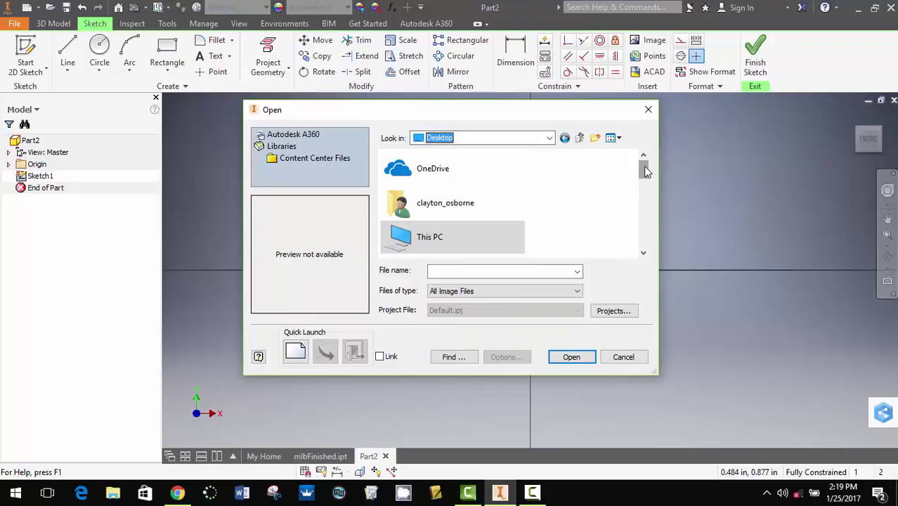
left_click_drag(647, 170, 662, 241)
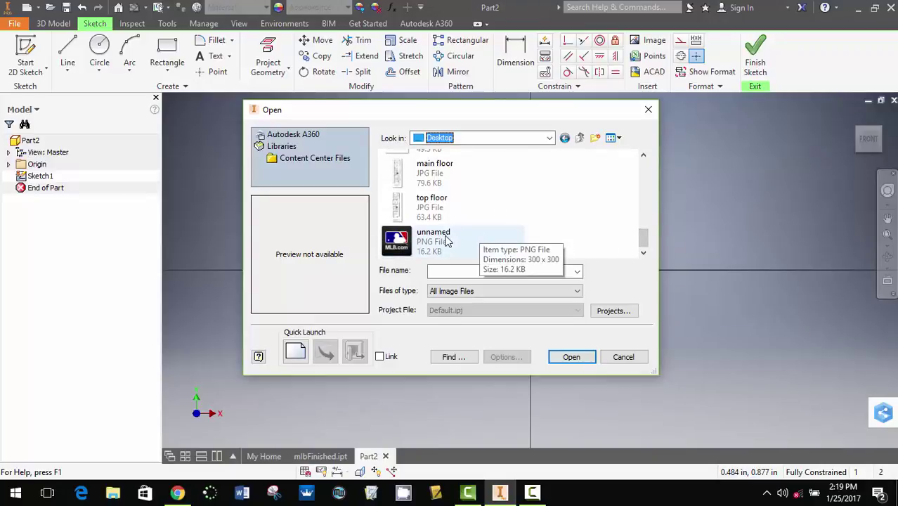
left_click(422, 241)
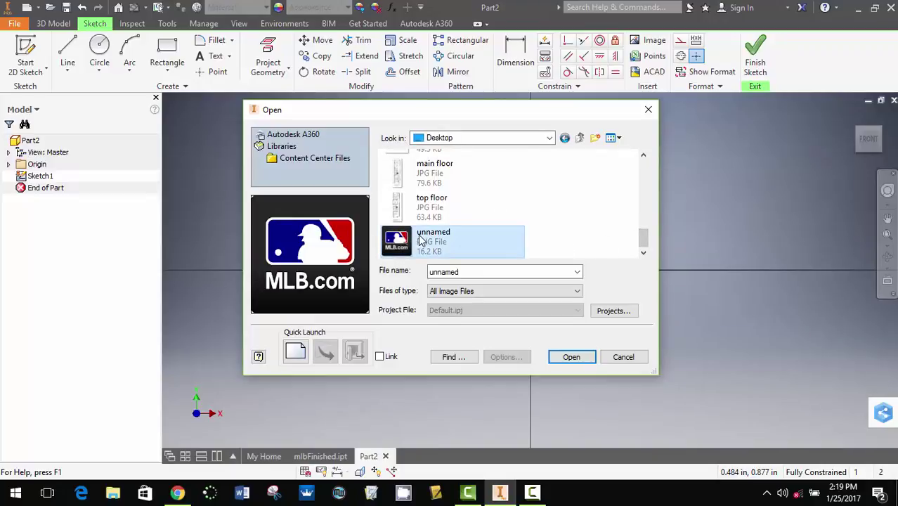
left_click(578, 358)
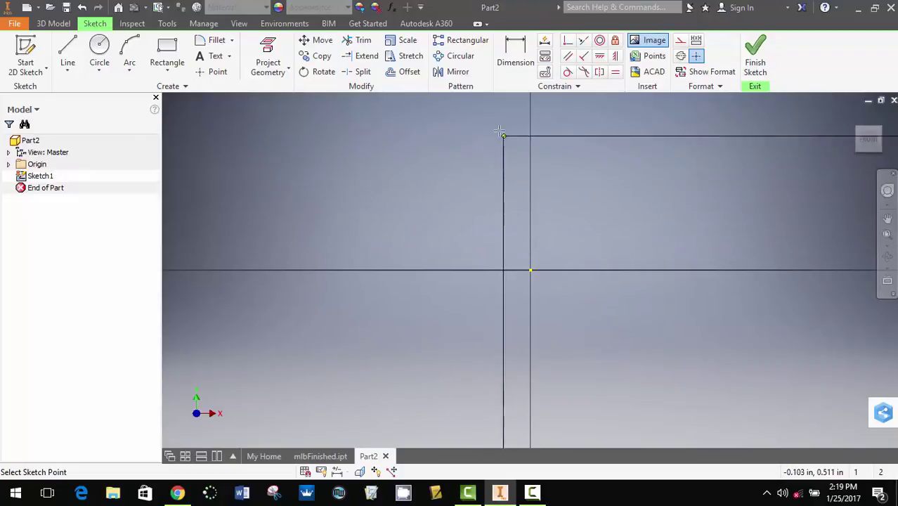
- Place one copy of the logo image with its upper-left corner at the sketch origin and finish the sketch
scroll(402, 181, "down", 5)
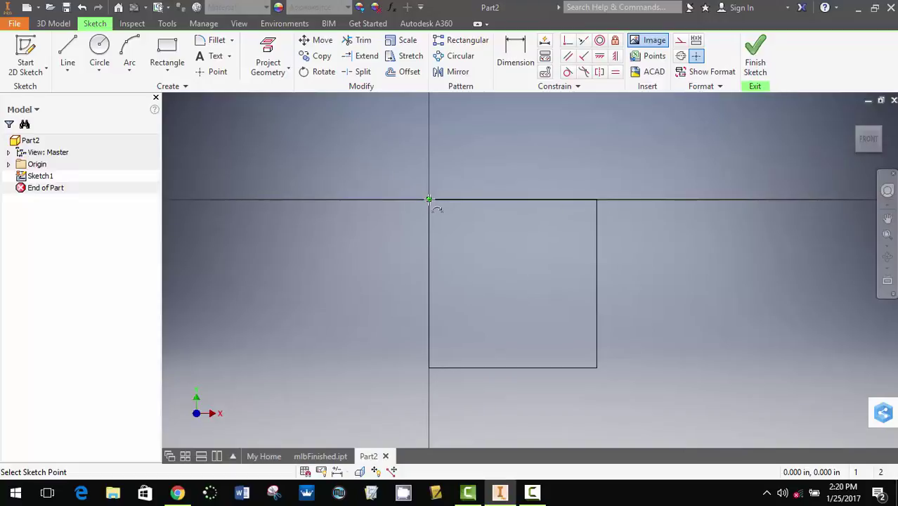
left_click(430, 199)
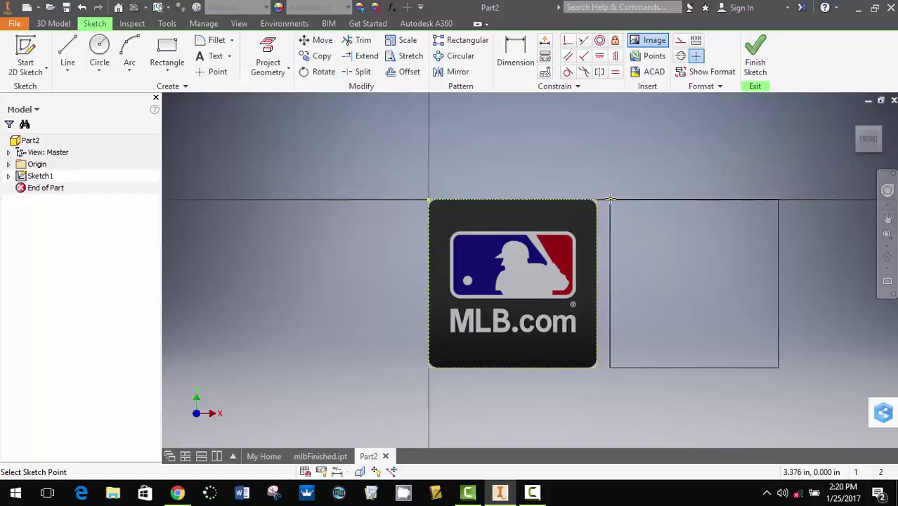
right_click(610, 199)
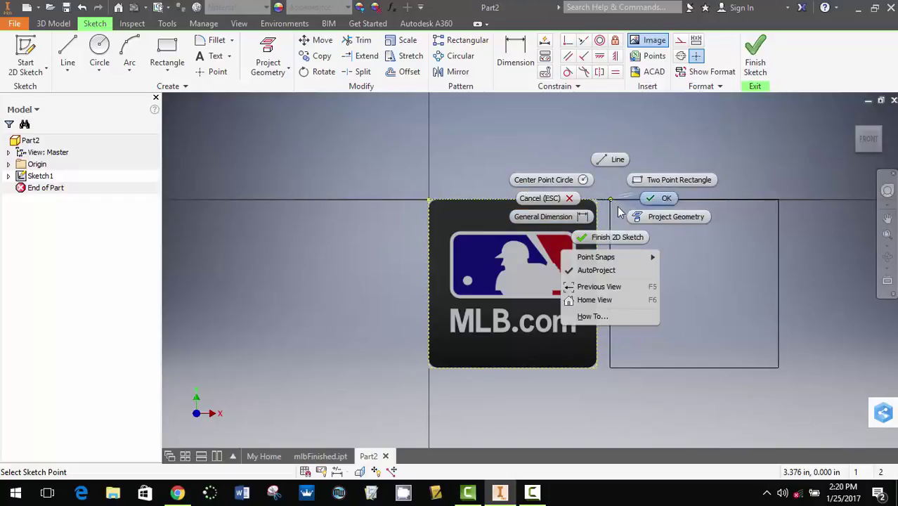
left_click(656, 199)
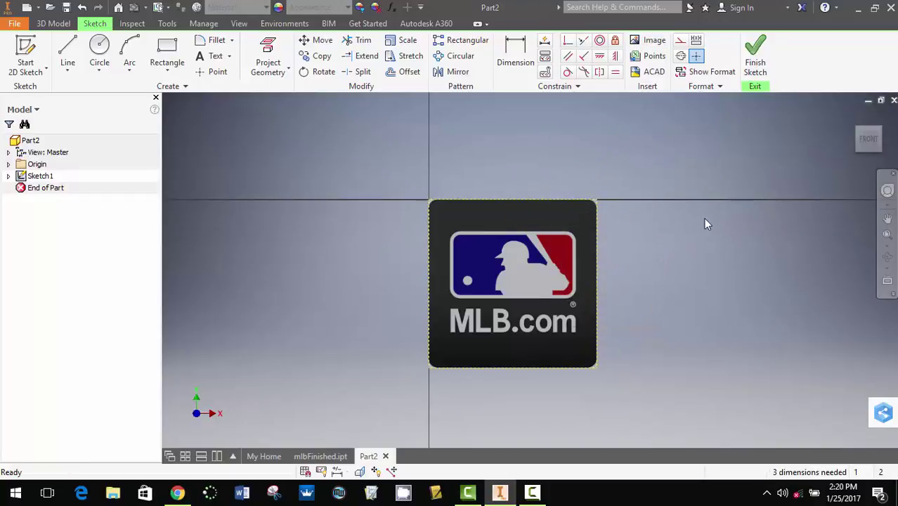
left_click(757, 61)
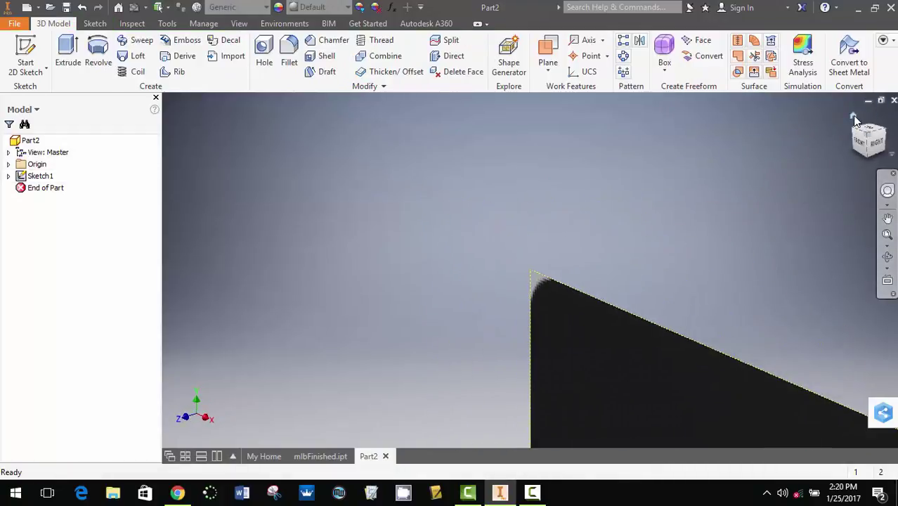
- Inspect the inserted logo image in the home, right and front views
left_click(852, 115)
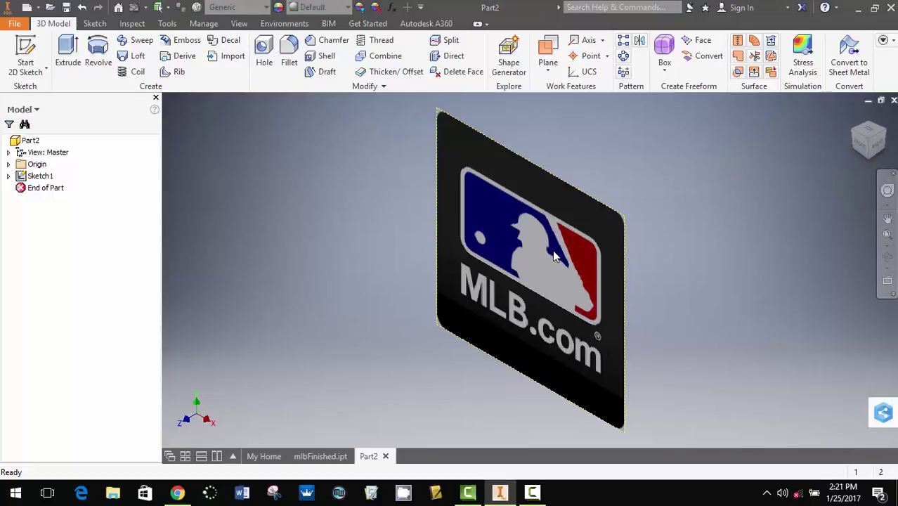
left_click(880, 150)
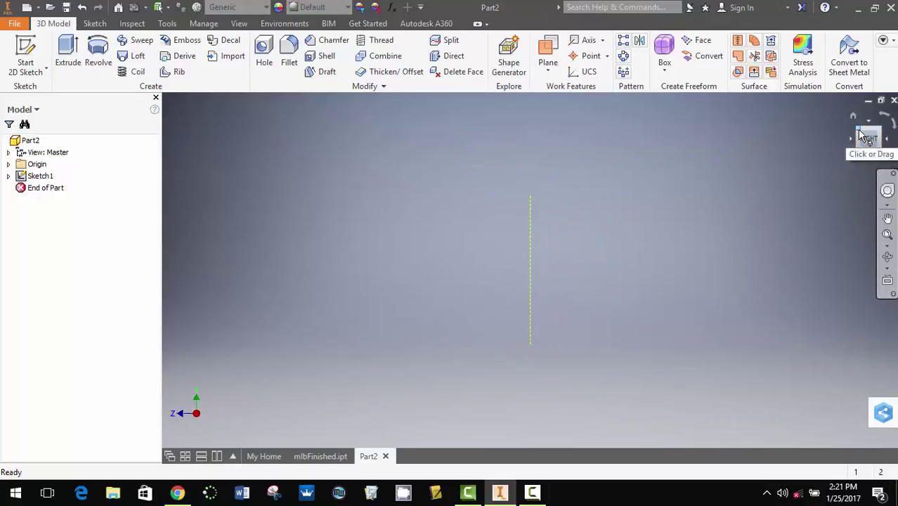
left_click(850, 139)
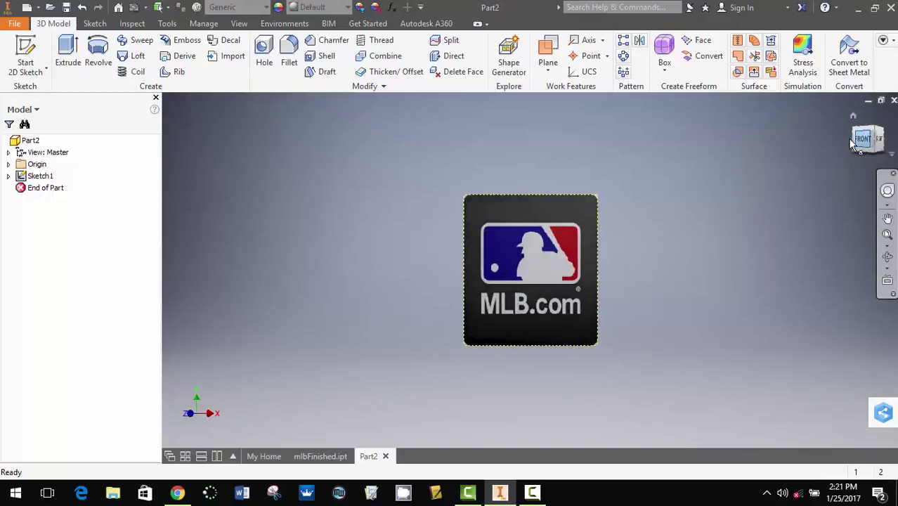